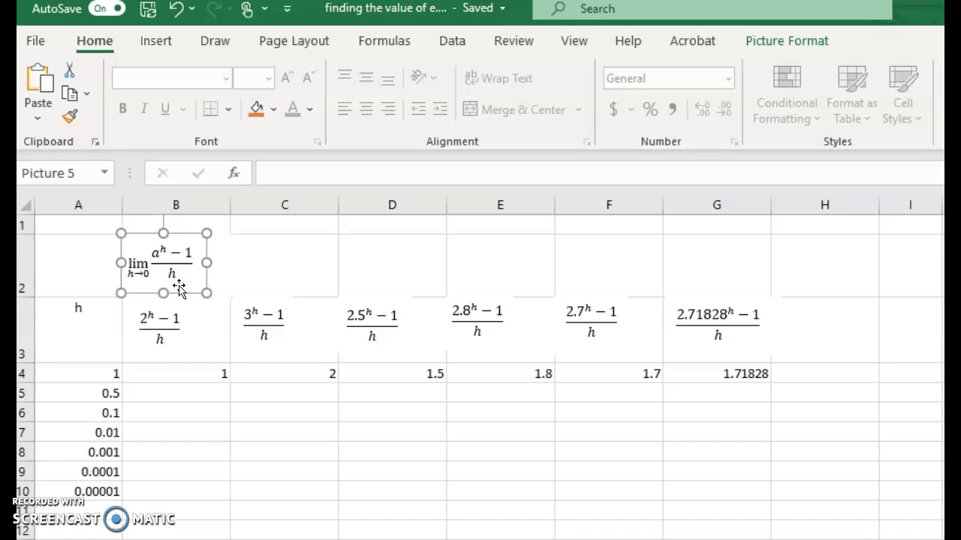
Examine the general limit expression and the h values in A4:A10 that approach zero
left_click_drag(178, 287, 174, 267)
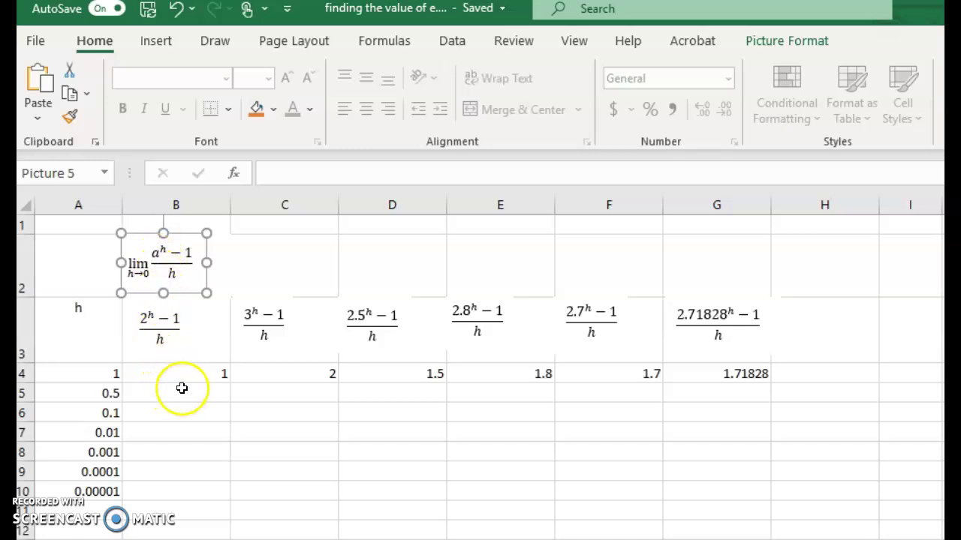
left_click(143, 335)
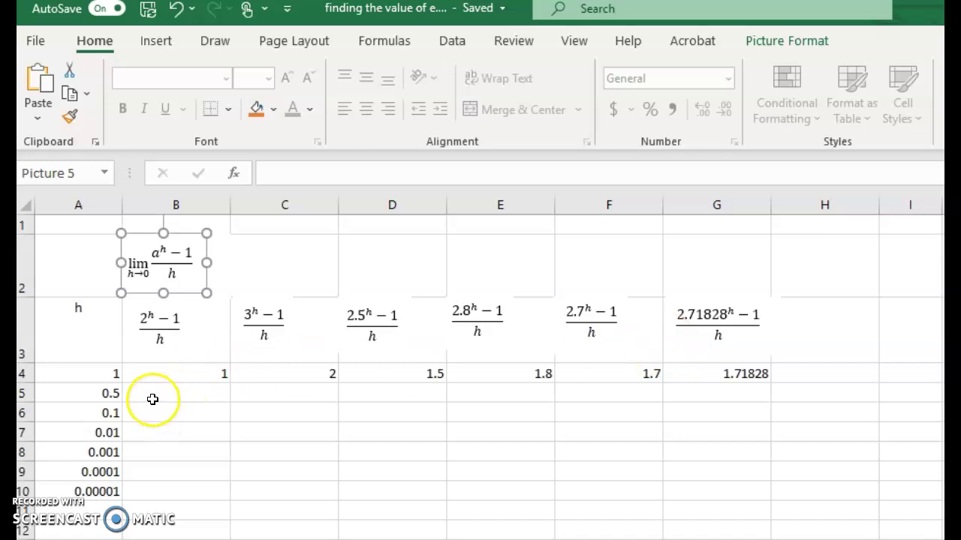
left_click(105, 372)
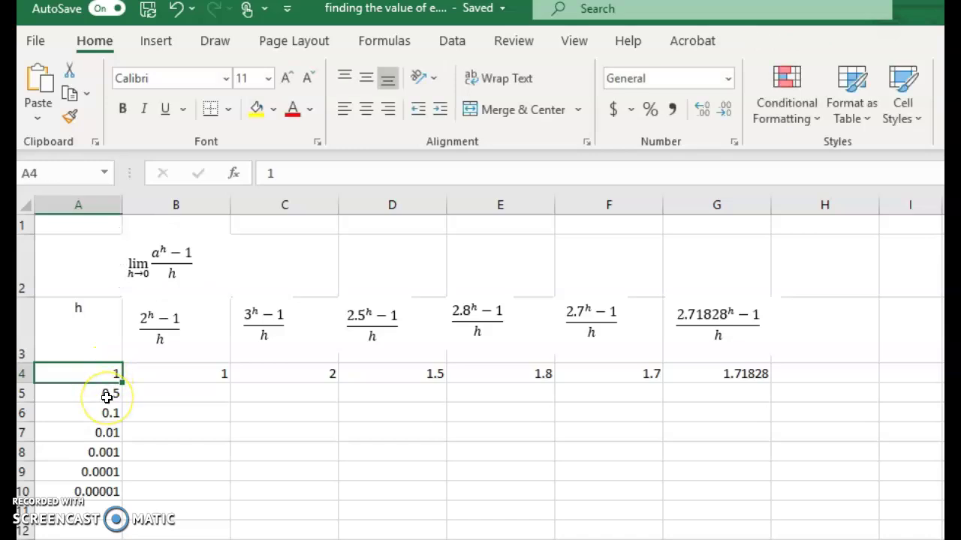
left_click(108, 398)
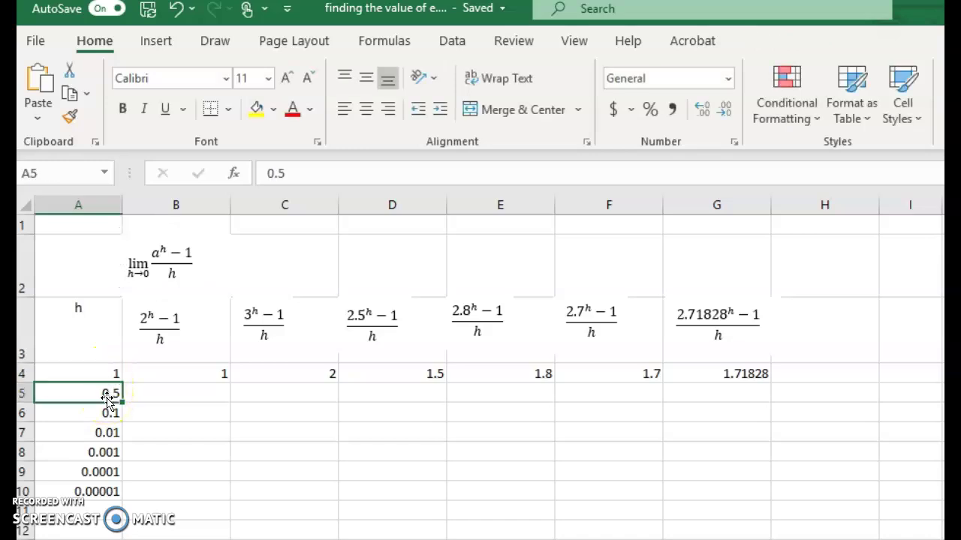
key("Down")
key("Down")
key("Down")
key("Down")
key("Down")
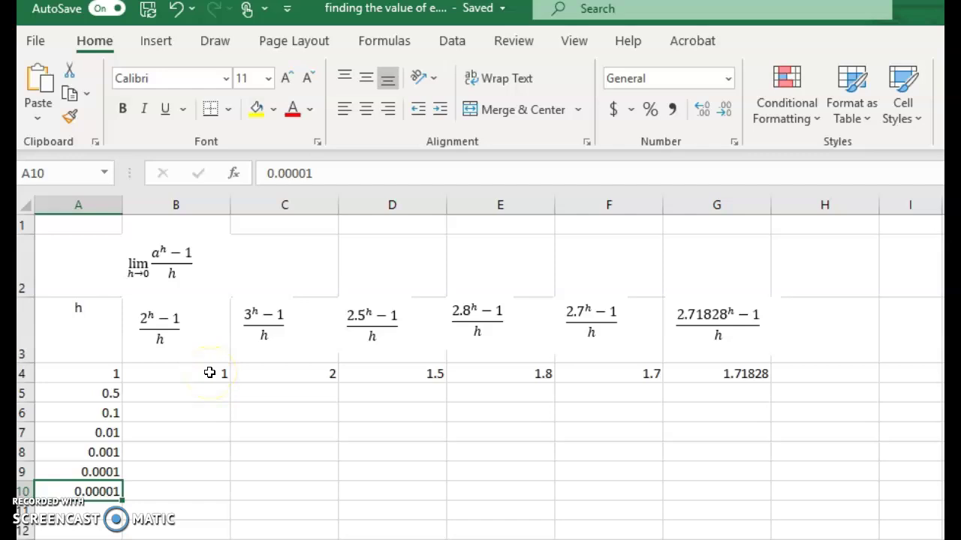
left_click(171, 262)
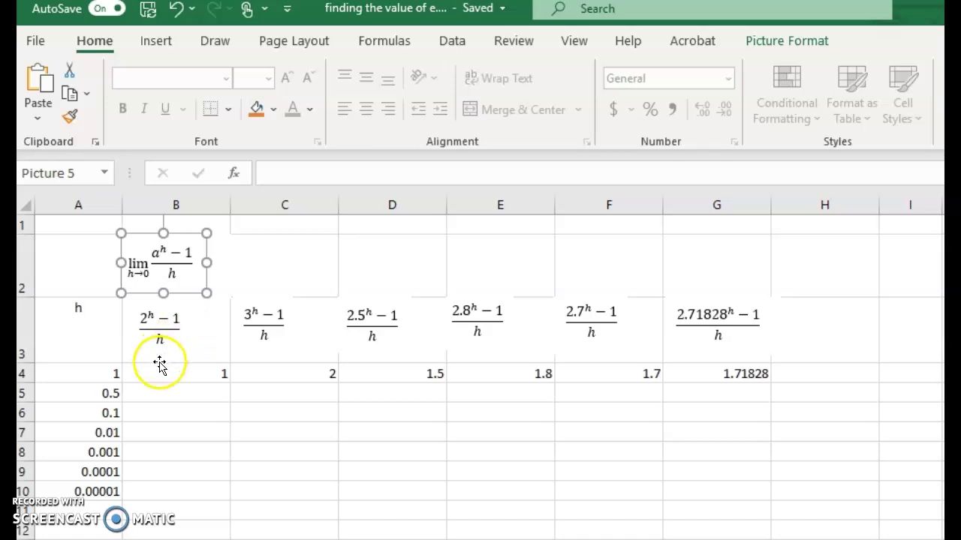
Fill the base-2 difference quotient formula from B4 down through B10
left_click(181, 377)
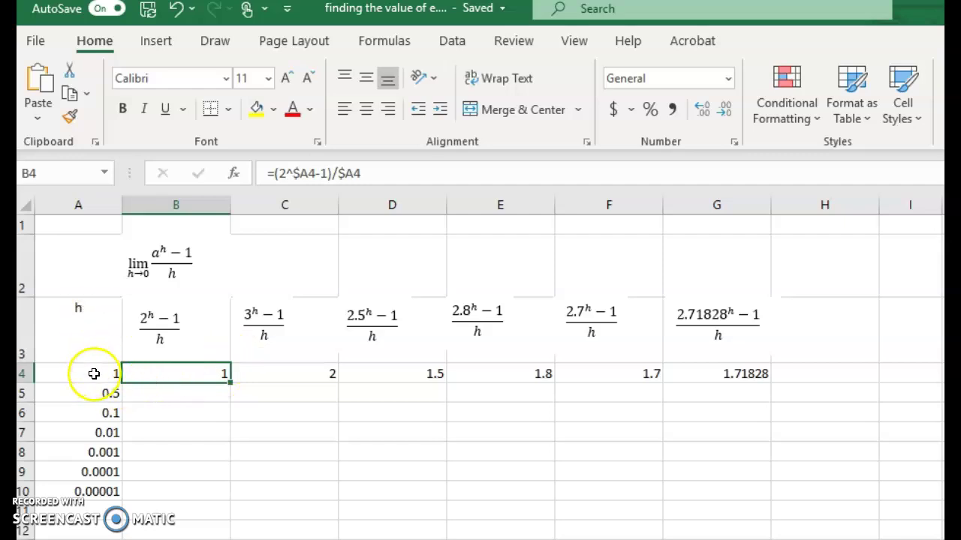
left_click(204, 371)
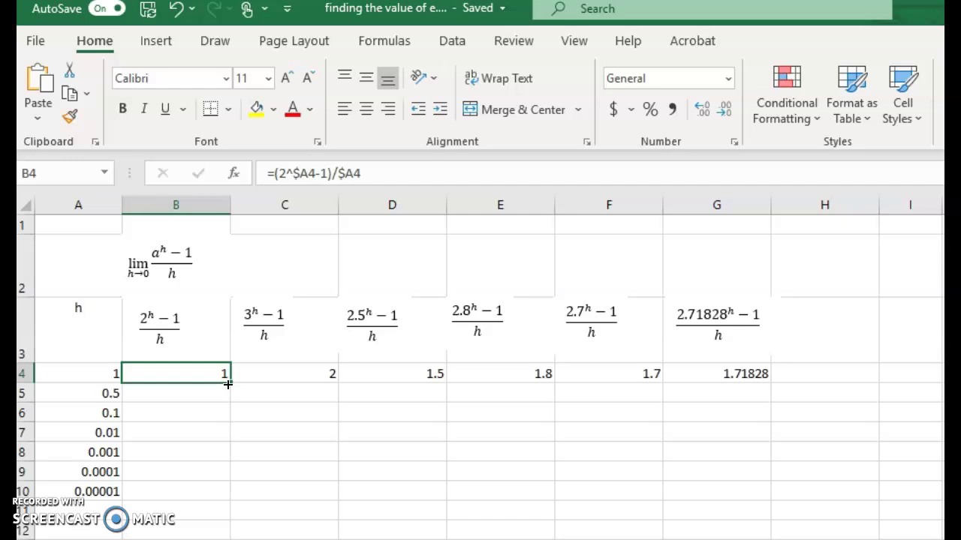
left_click_drag(227, 381, 223, 494)
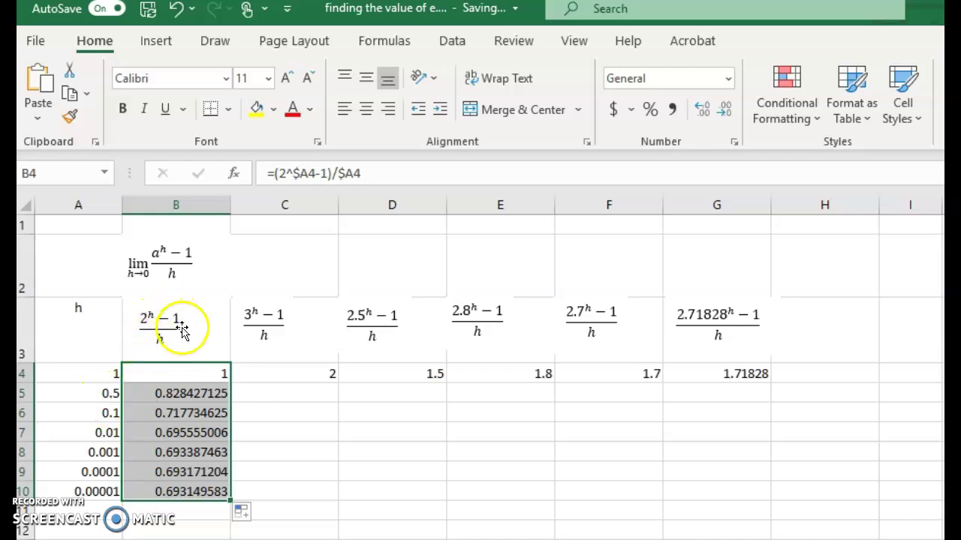
Examine the formulas and results in B4:B10 for base 2 as h gets smaller
left_click(194, 398)
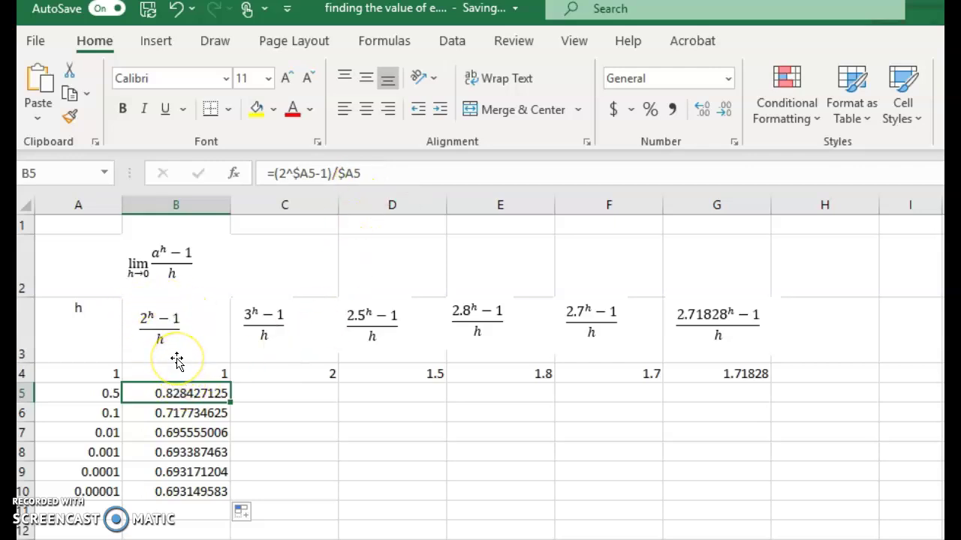
left_click(168, 414)
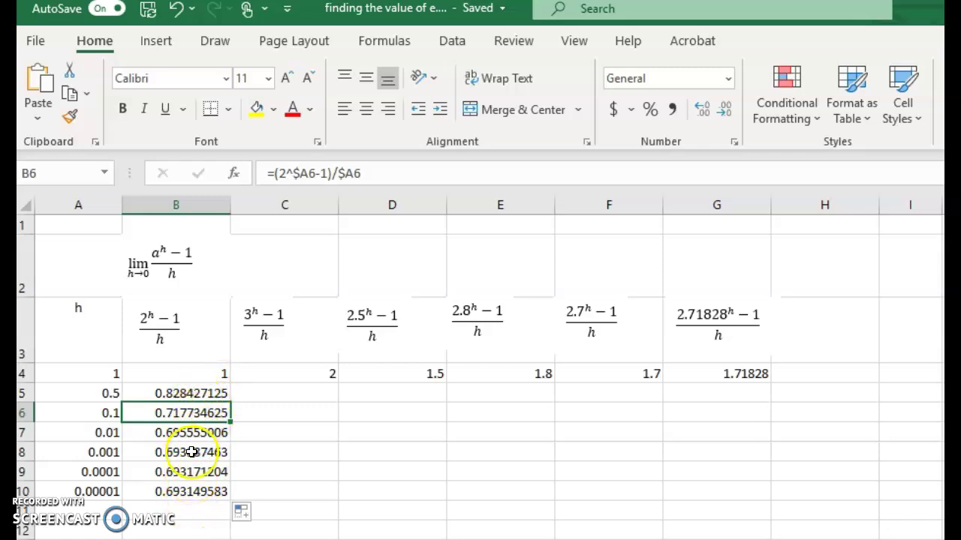
left_click(223, 373)
left_click(223, 394)
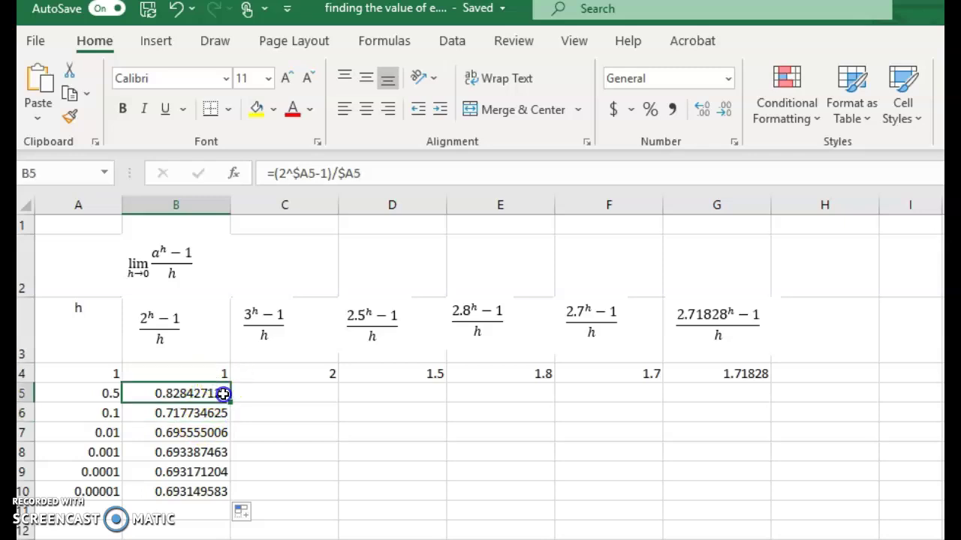
left_click(211, 413)
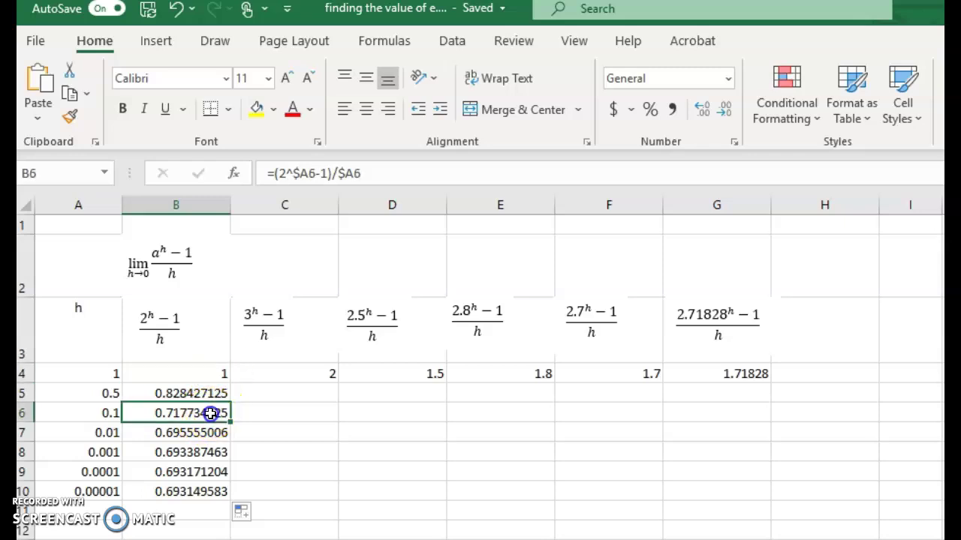
left_click(200, 435)
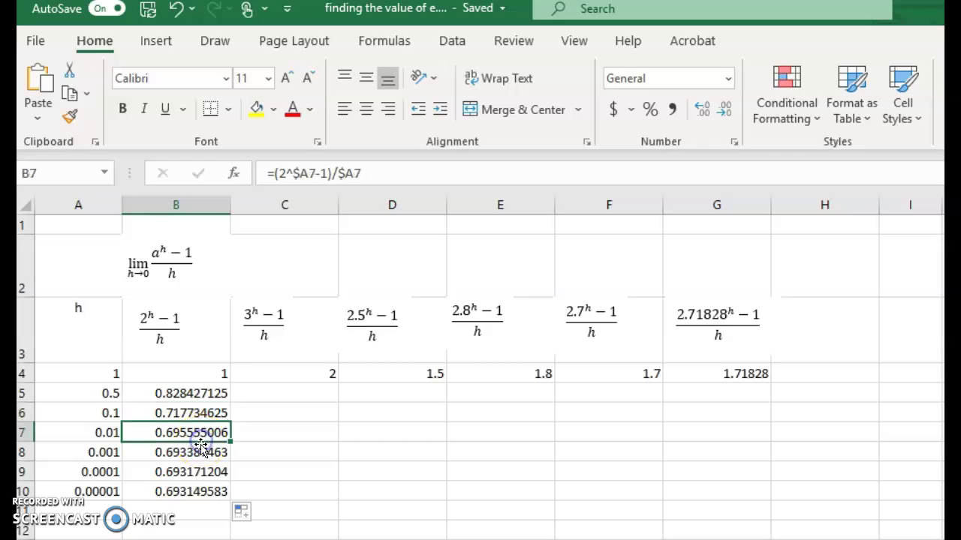
left_click(200, 454)
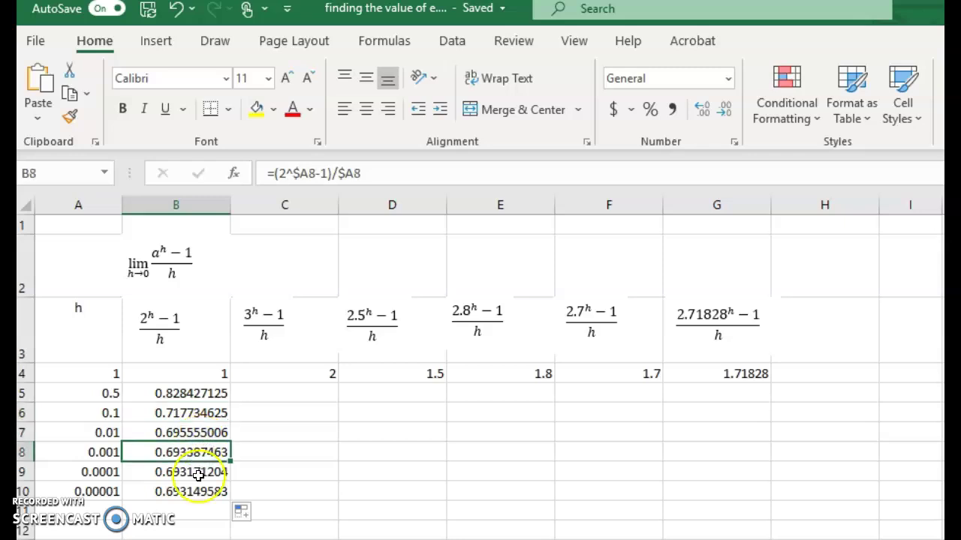
left_click(201, 474)
left_click(203, 493)
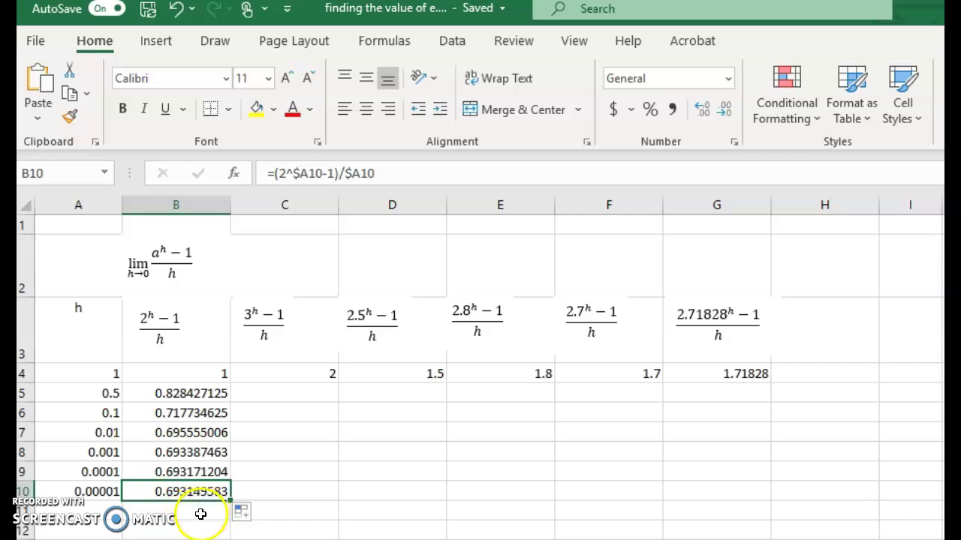
left_click(153, 341)
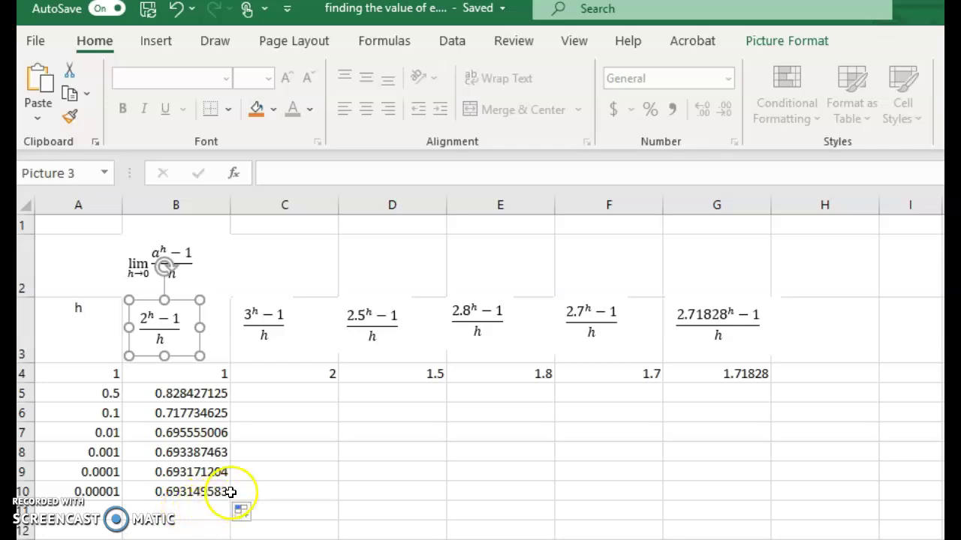
Fill the base-3 quotient formula from C4 down through C10 and check the column's values one by one
left_click(272, 337)
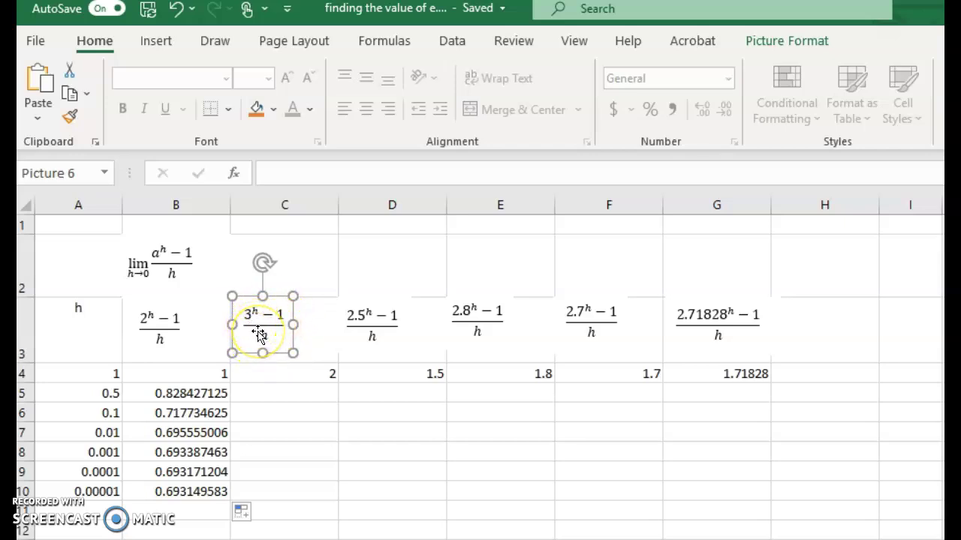
left_click(289, 380)
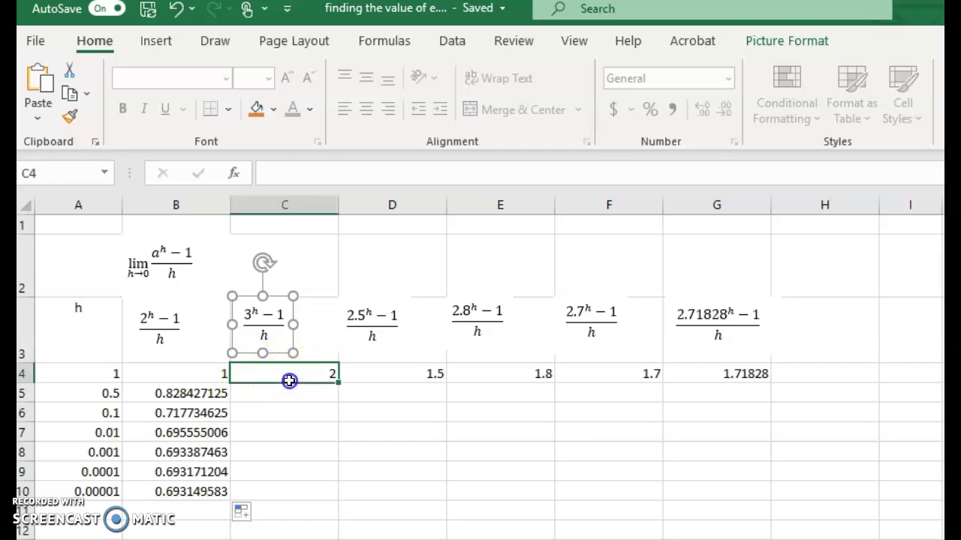
left_click_drag(338, 383, 339, 499)
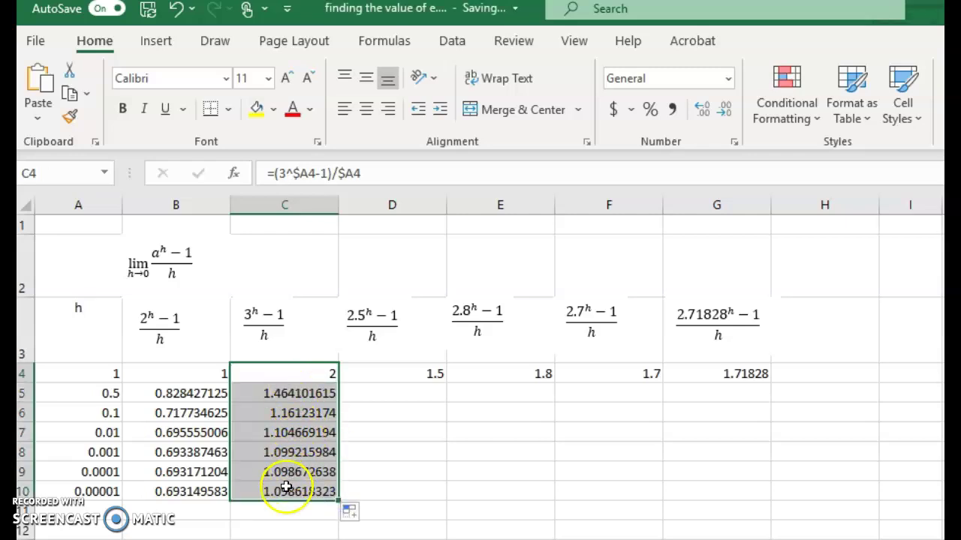
left_click(319, 369)
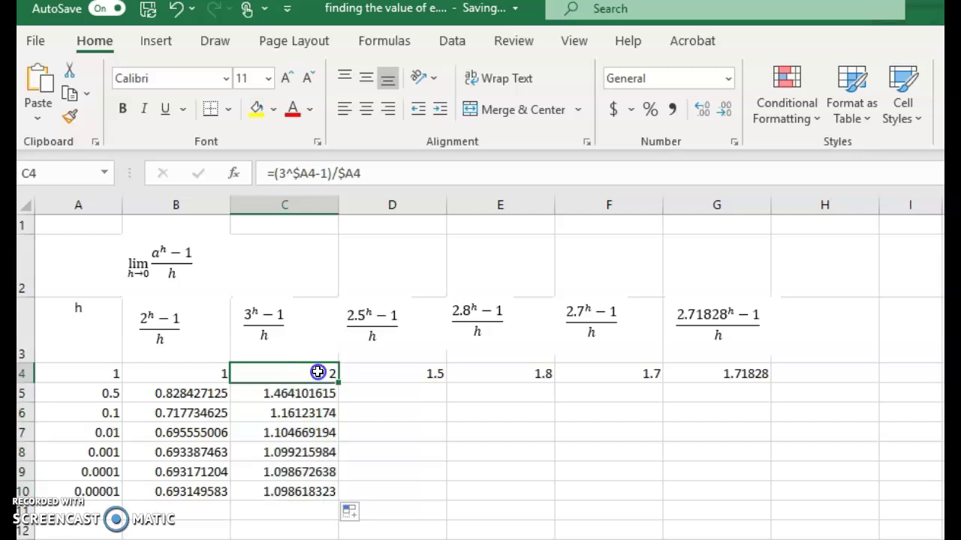
key("Down")
key("Down")
key("Down")
key("Down")
key("Down")
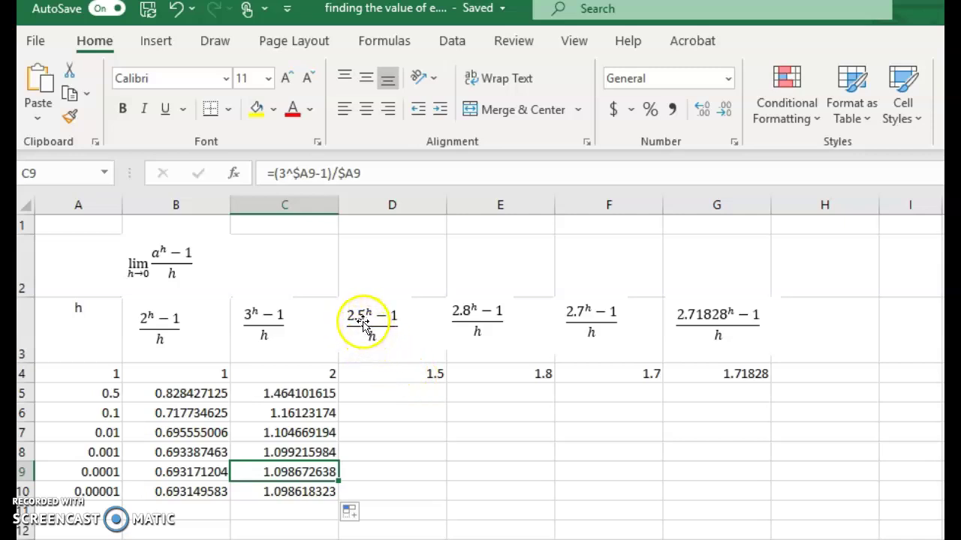
Fill the base-2.5 formula in D4 and the base-2.8 formula in E4 down through row 10
left_click(400, 374)
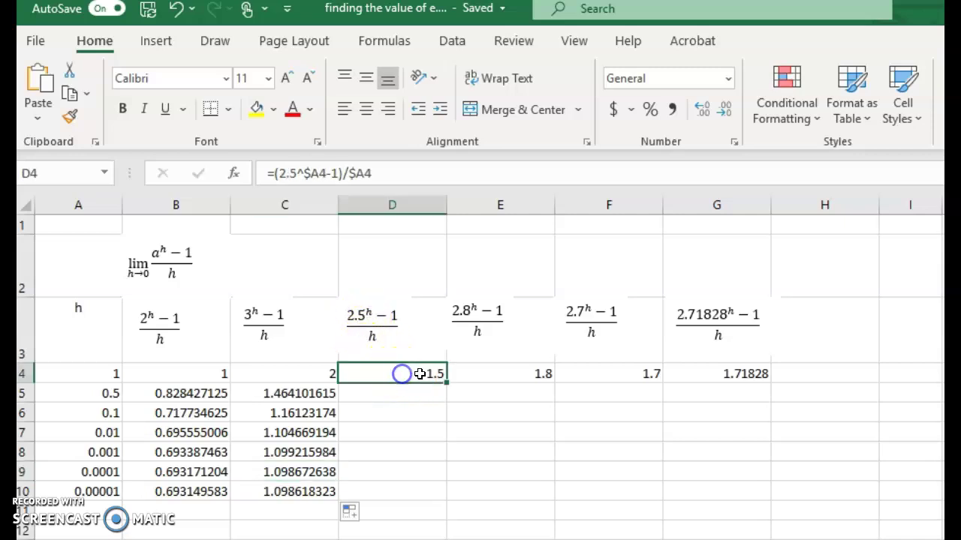
left_click_drag(448, 383, 437, 496)
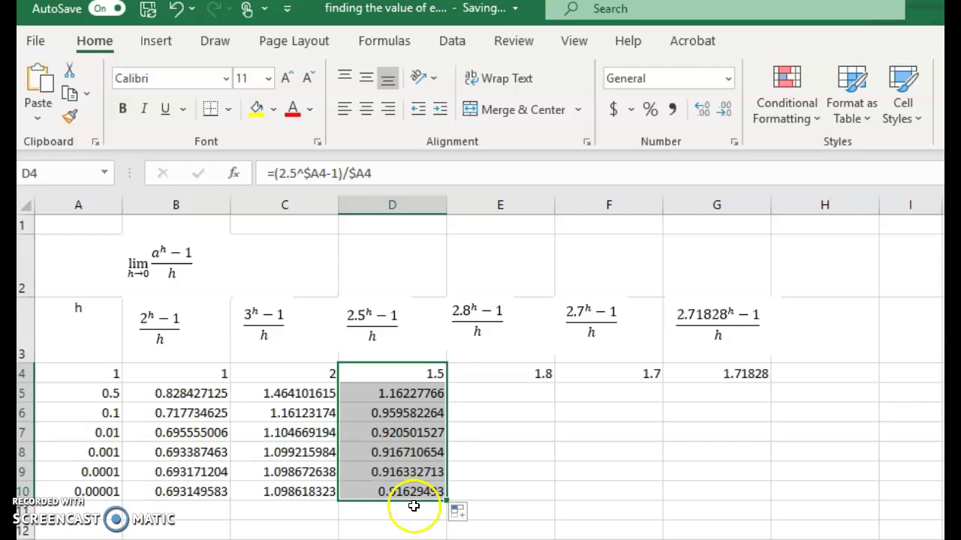
left_click(540, 373)
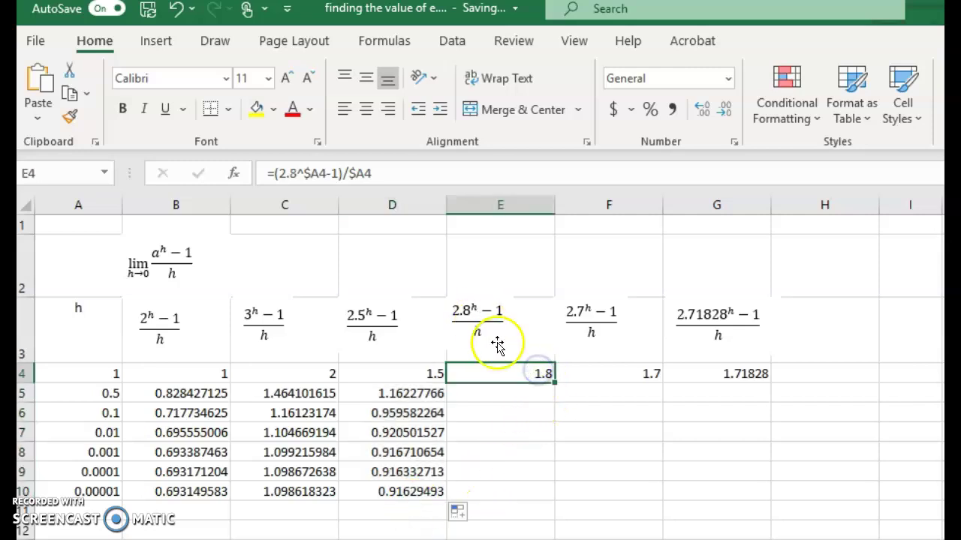
left_click_drag(554, 384, 551, 502)
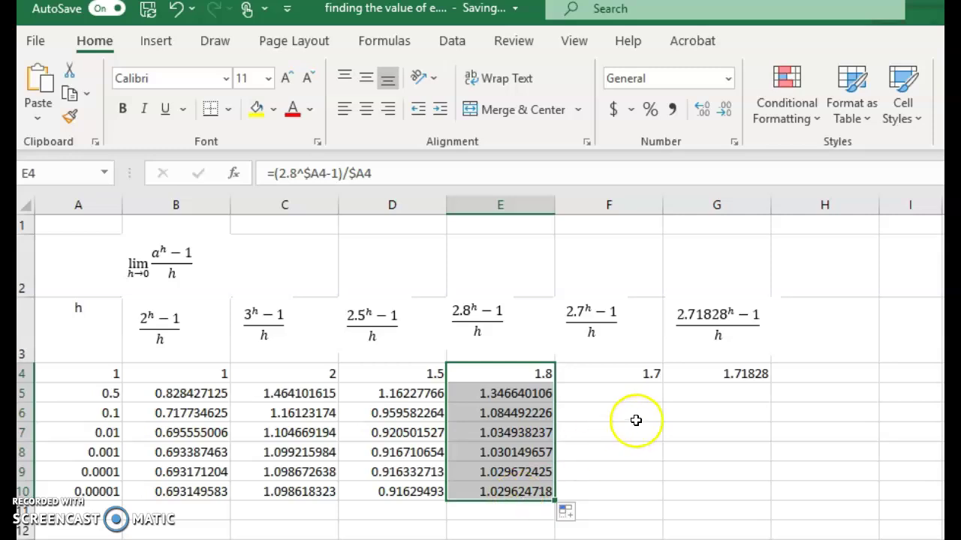
Fill the base-2.7 formula in F4 and the base-2.71828 formula in G4 down through row 10
left_click(653, 375)
left_click_drag(658, 385, 658, 501)
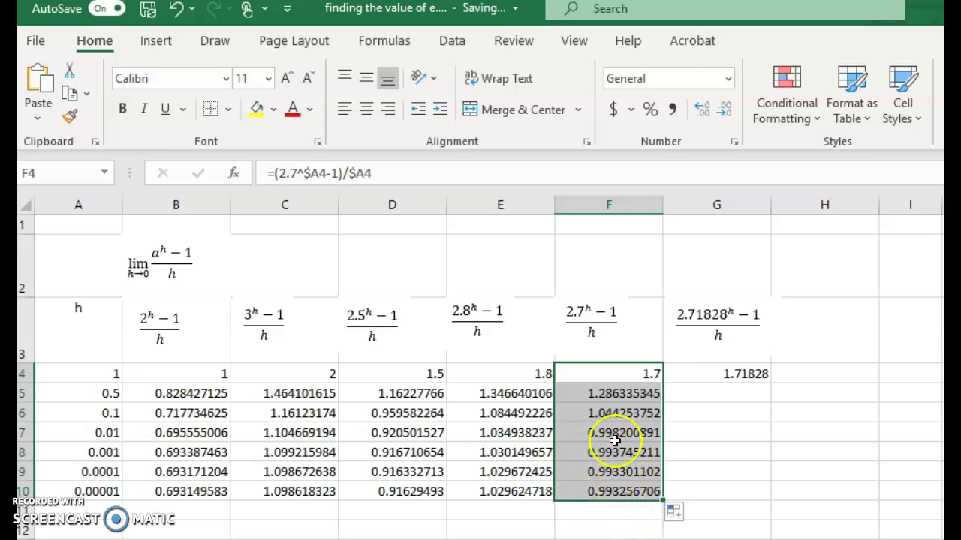
left_click(739, 375)
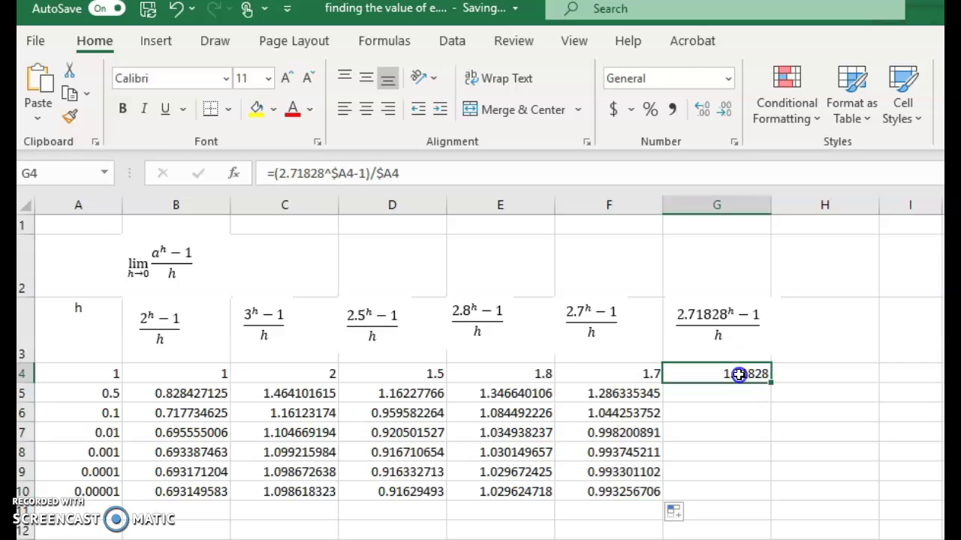
left_click_drag(771, 385, 763, 498)
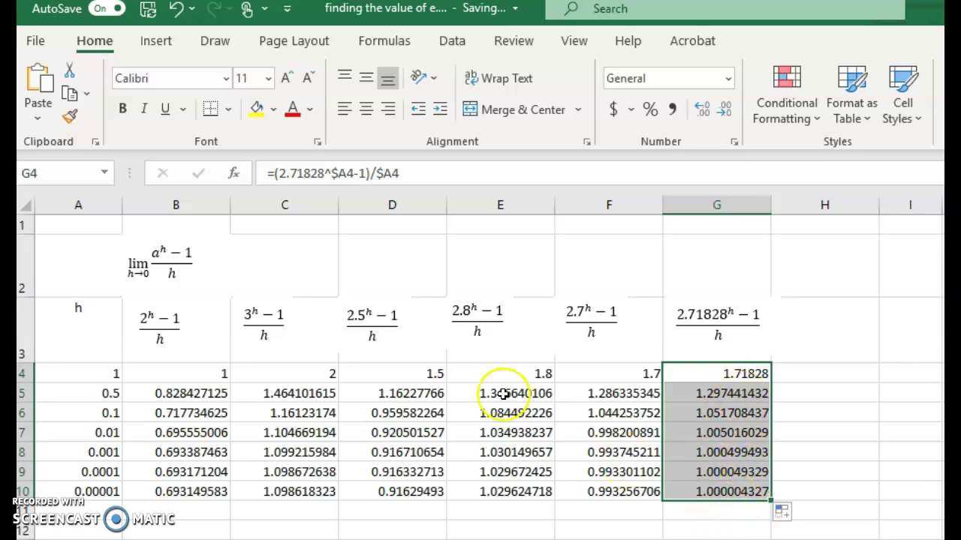
Compare the general limit expression with the base-2.71828 results in G9:G10 and their column's expression
left_click(174, 263)
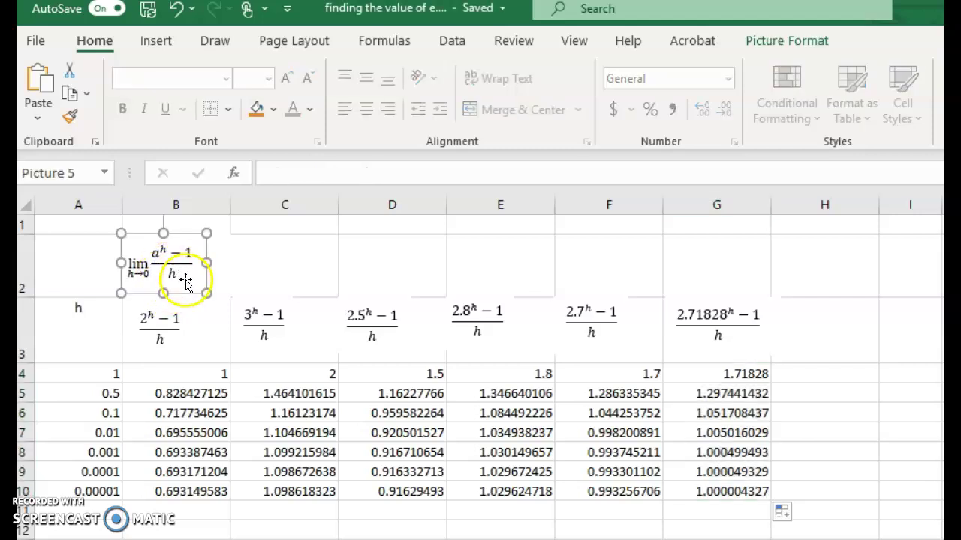
left_click(177, 286)
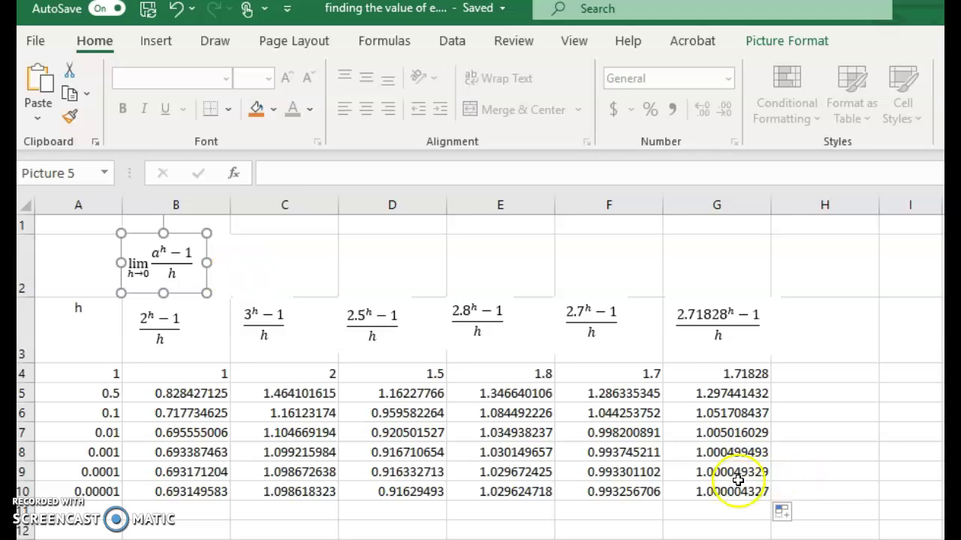
left_click_drag(735, 471, 739, 492)
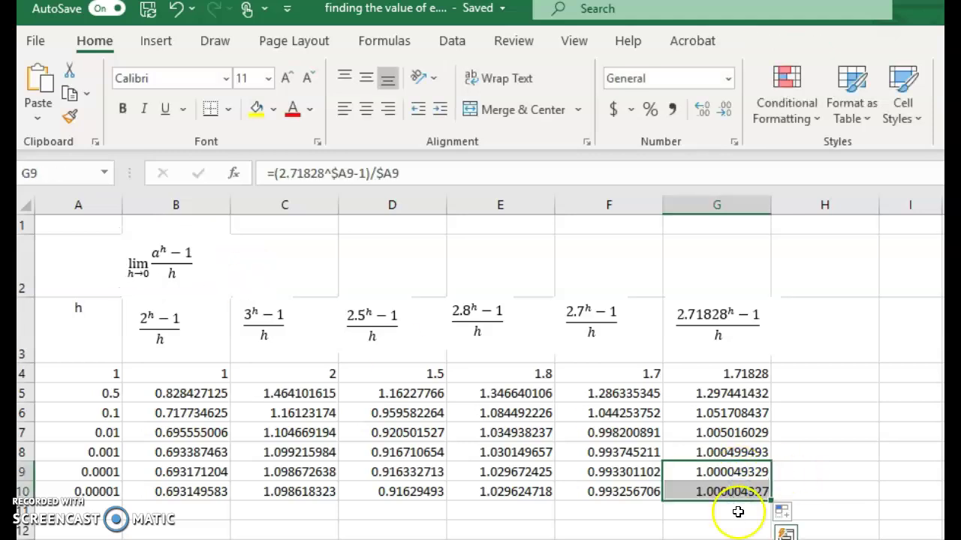
left_click(700, 315)
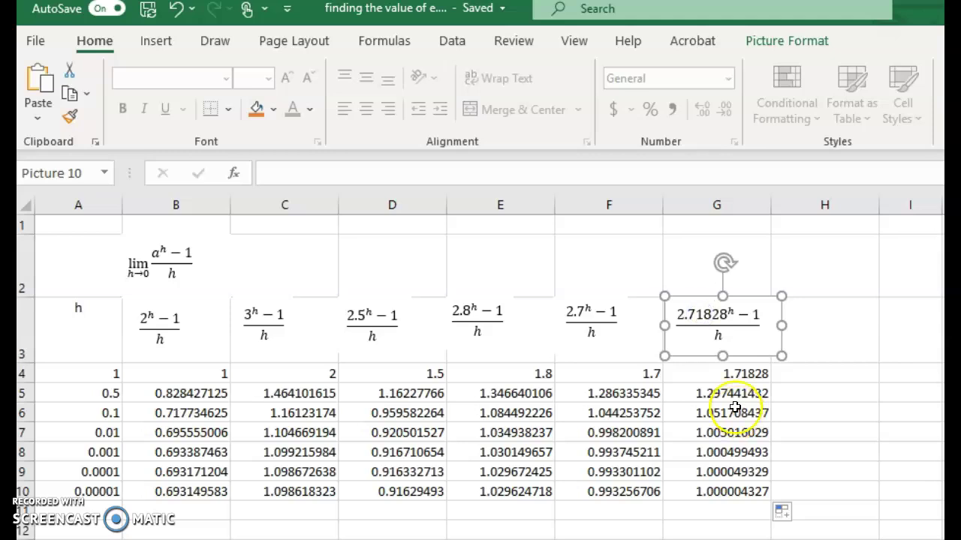